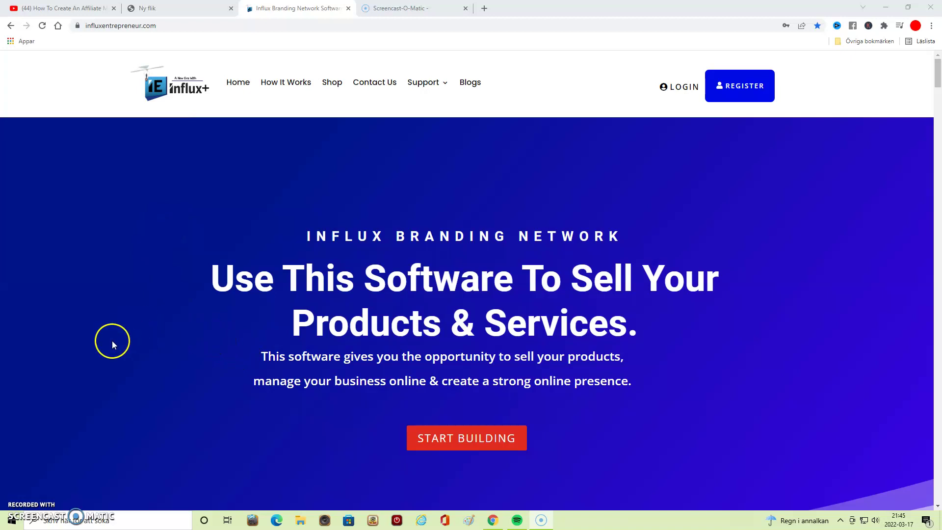
- Start building a website, browse the available templates and load the Learning template's preview
left_click(460, 438)
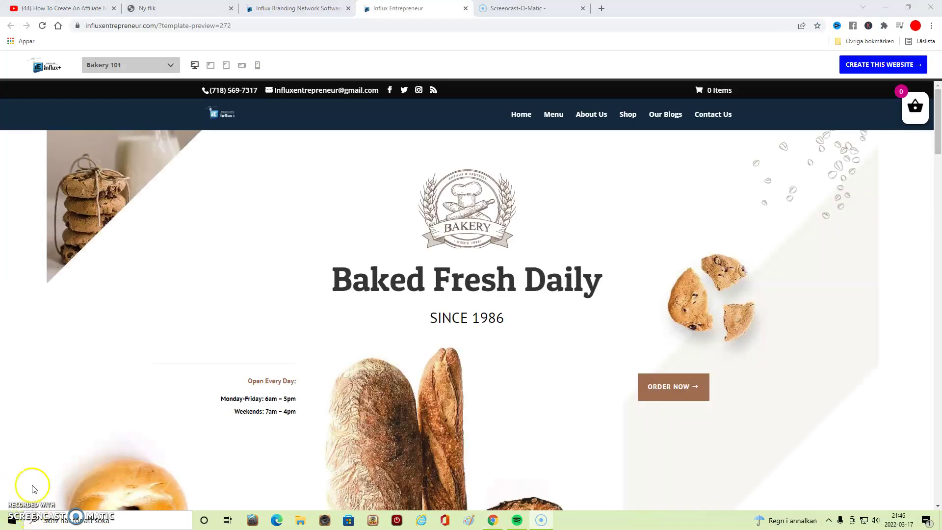
left_click(175, 65)
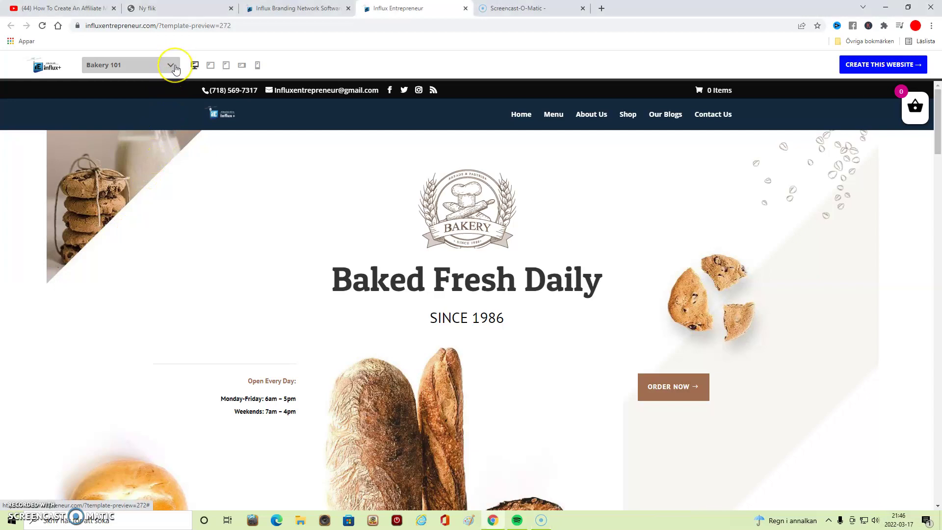
left_click(175, 67)
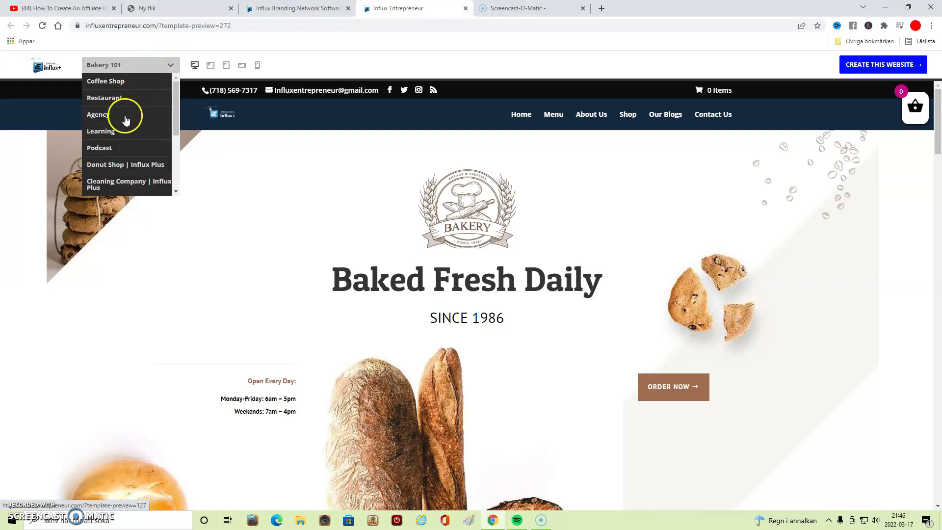
mouse_move(135, 133)
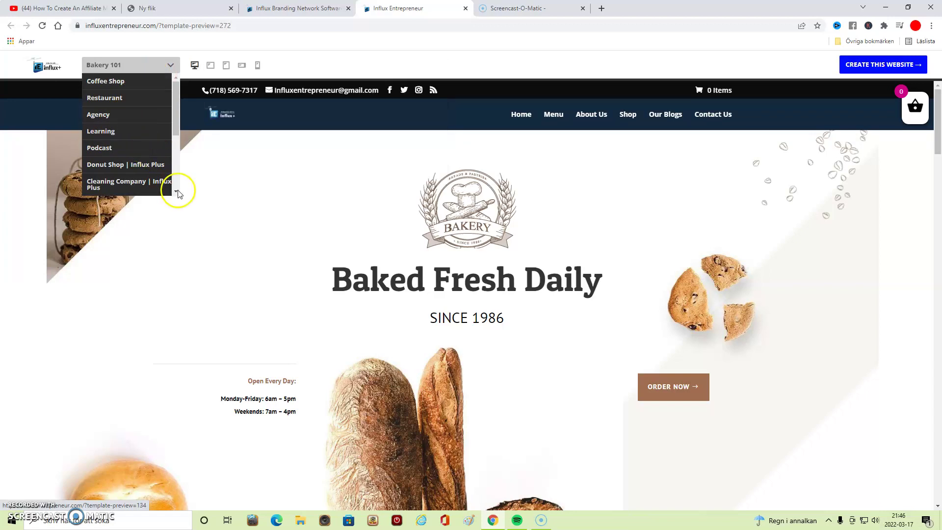
scroll(179, 193, "down", 5)
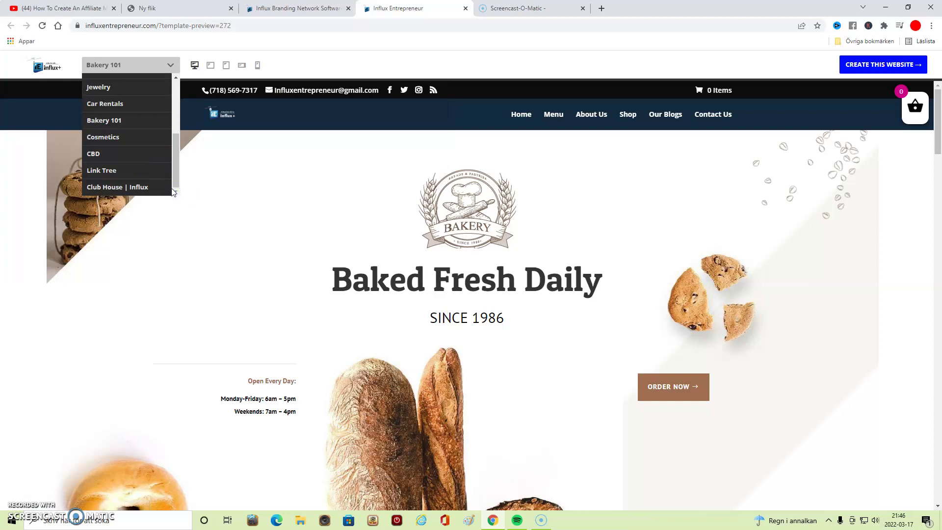
left_click_drag(170, 162, 168, 106)
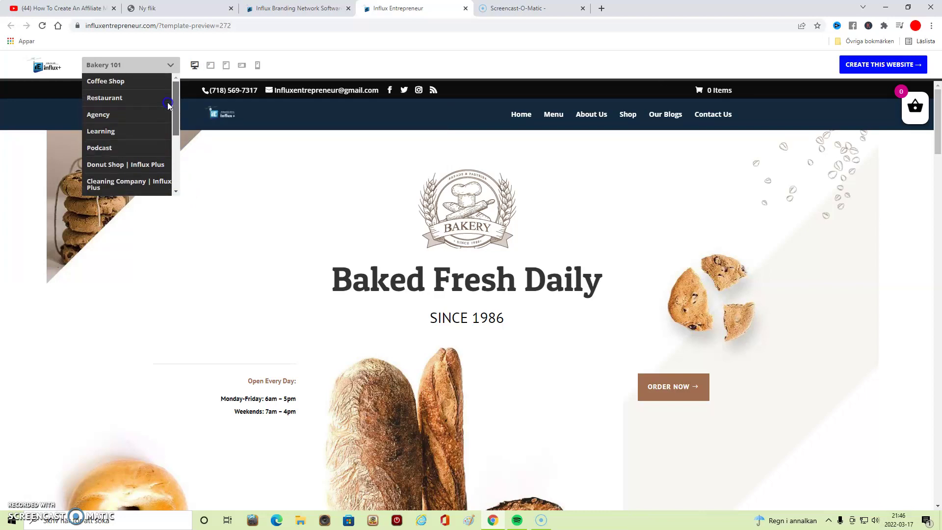
left_click(107, 132)
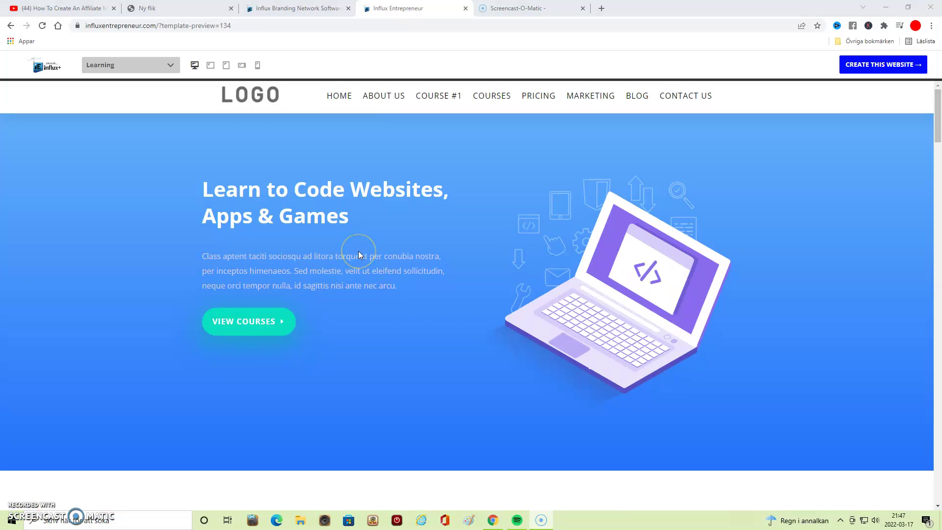
- Create a website from the Learning template and select the Lifetime plan with monthly billing
scroll(358, 253, "down", 5)
scroll(360, 254, "up", 3)
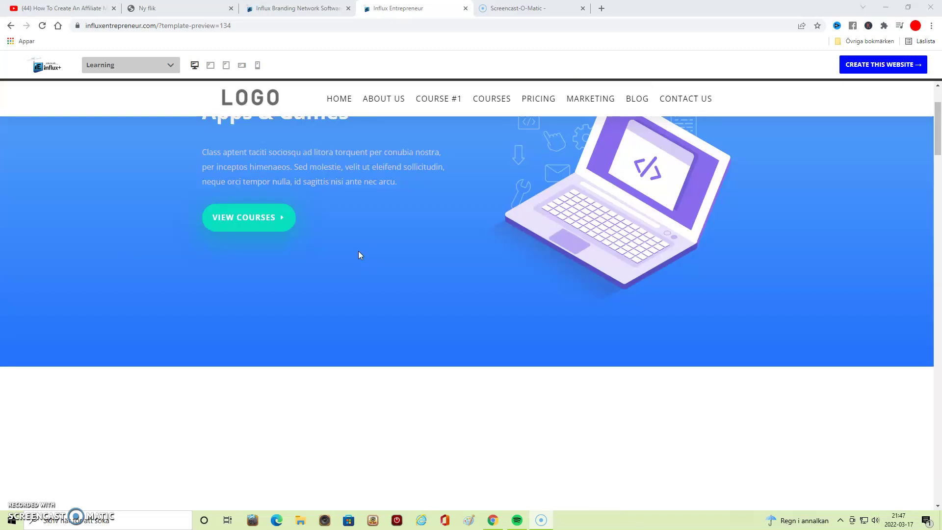
scroll(358, 251, "up", 2)
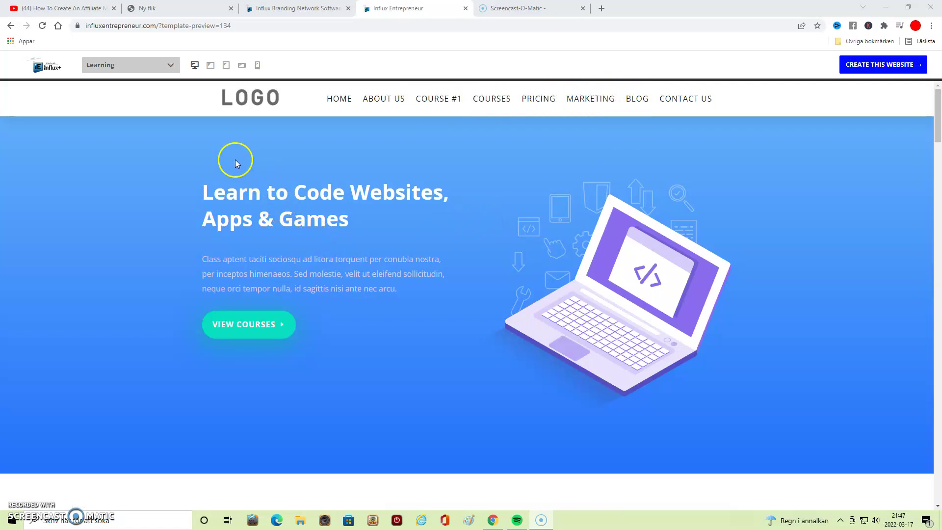
scroll(251, 163, "down", 8)
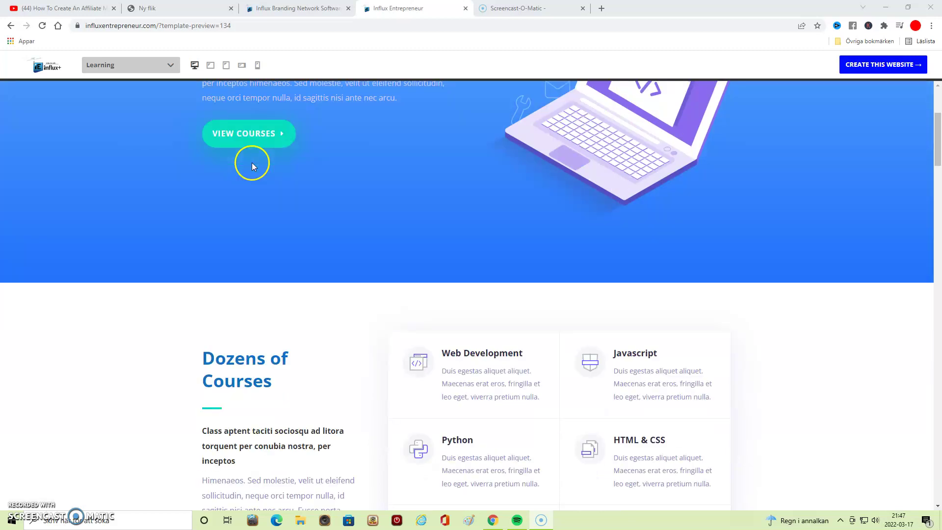
scroll(252, 167, "down", 3)
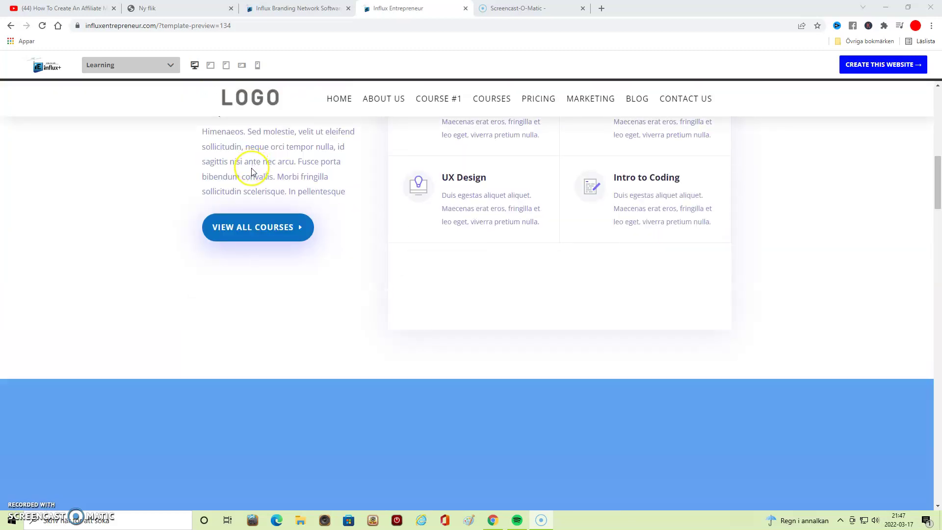
scroll(251, 171, "up", 8)
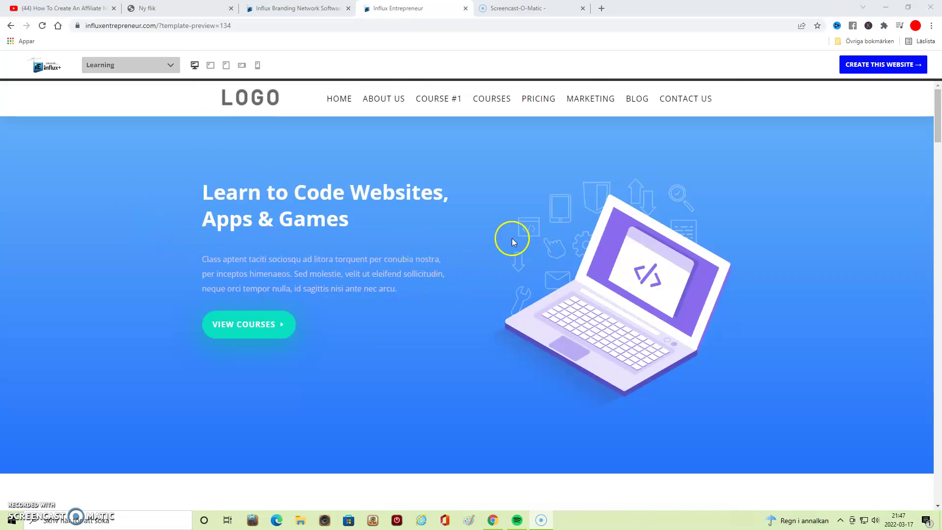
left_click(887, 68)
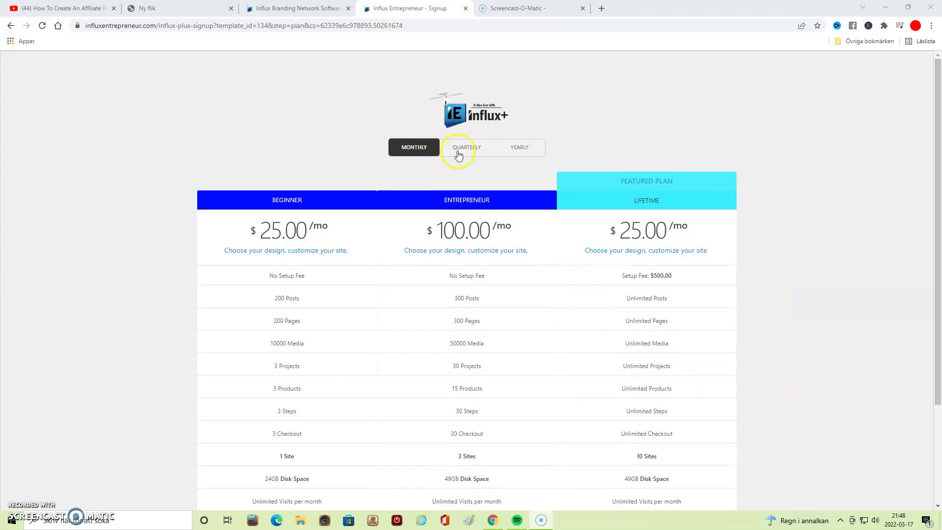
scroll(511, 238, "down", 3)
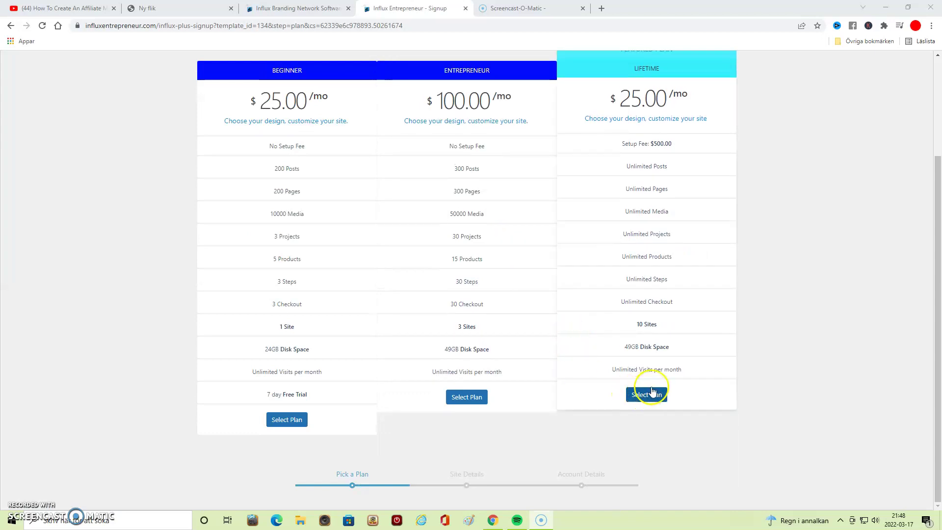
left_click(652, 394)
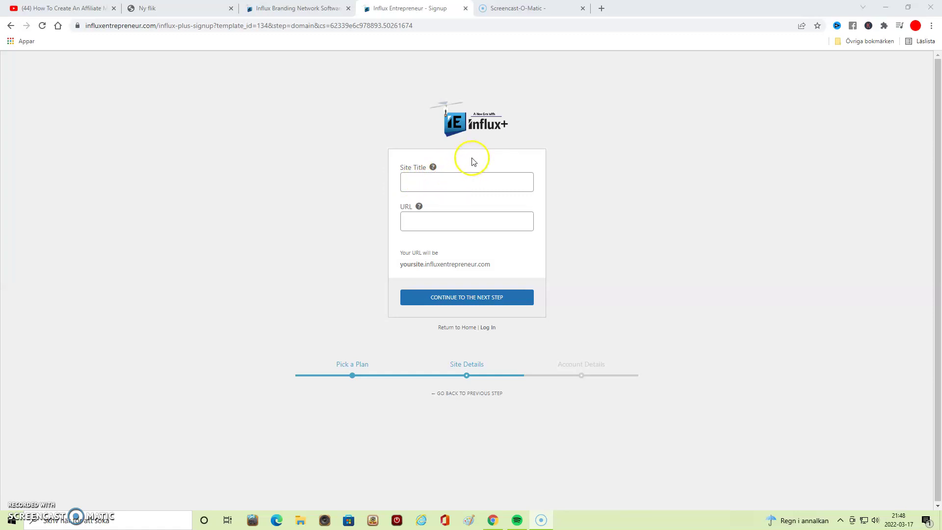
left_click(405, 220)
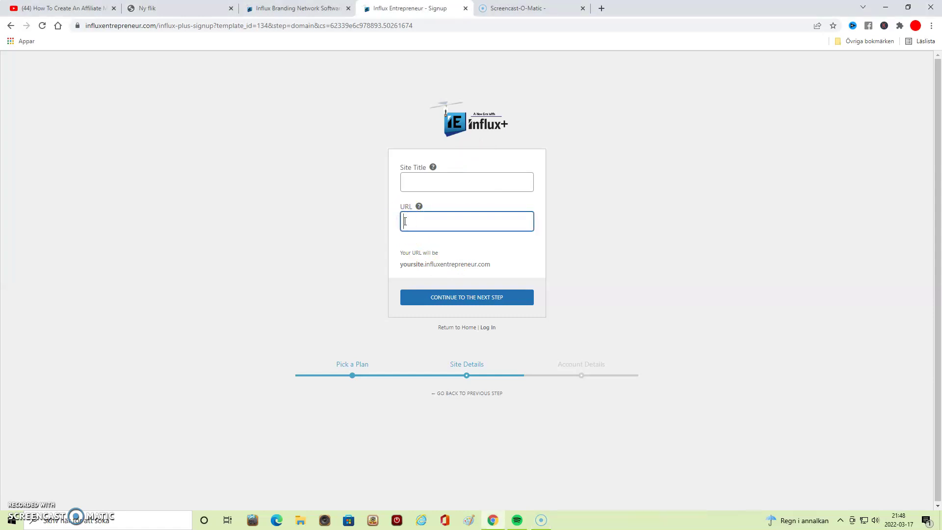
left_click(378, 240)
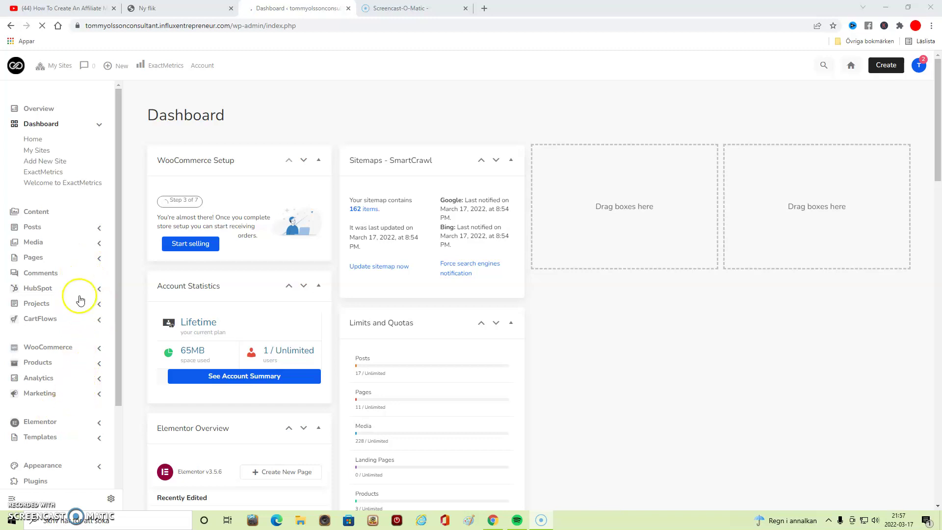
- Display all of the site's posts and open the post "Easily create a WordPress store" for editing
left_click(42, 228)
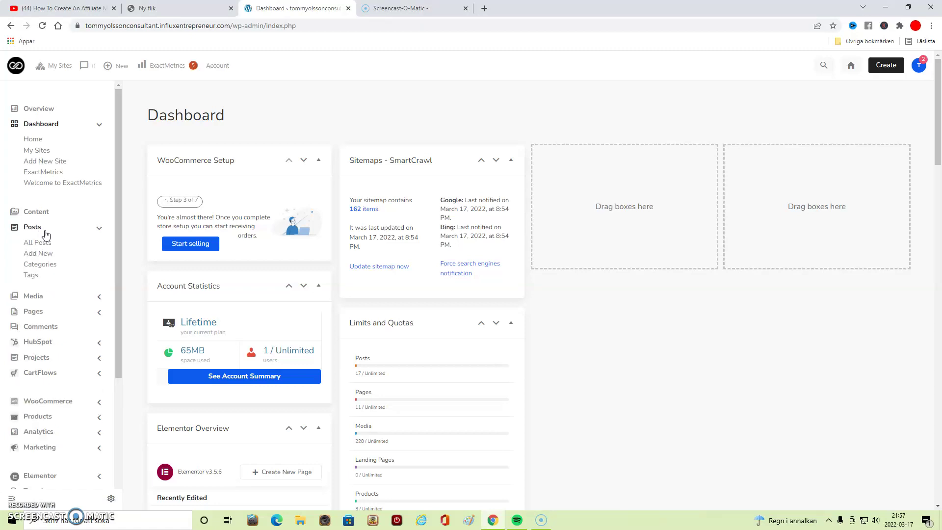
left_click(45, 239)
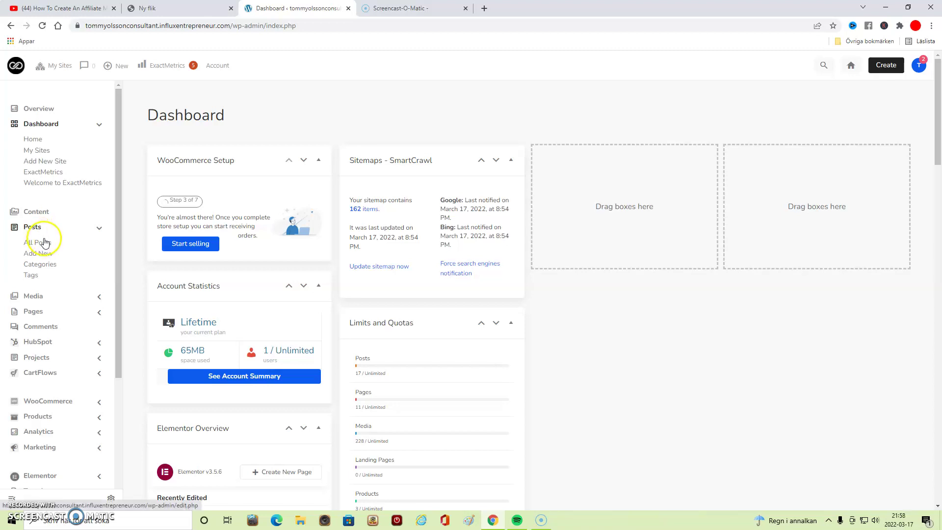
left_click(44, 241)
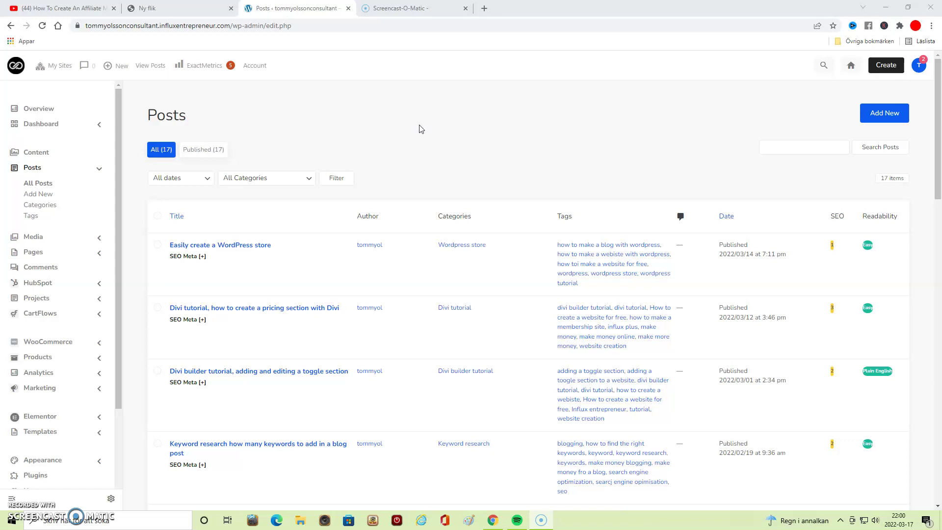
mouse_move(185, 269)
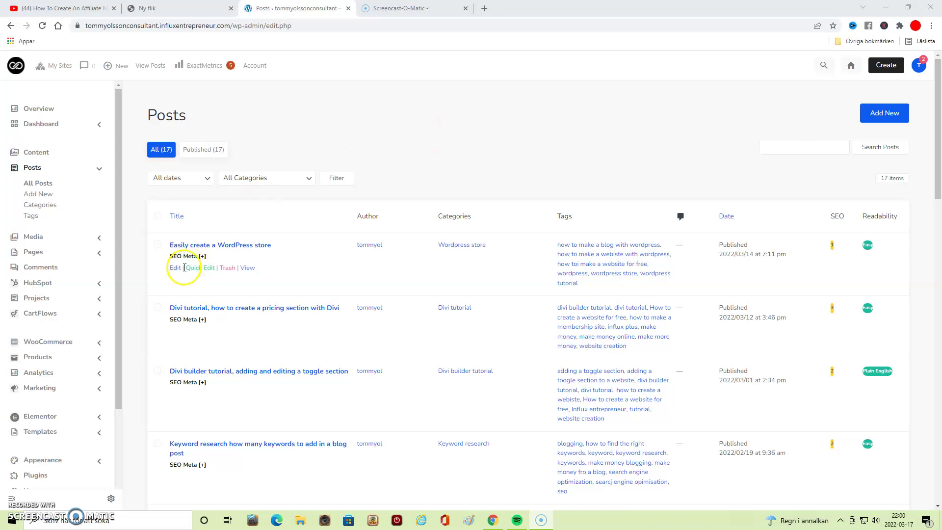
left_click(175, 269)
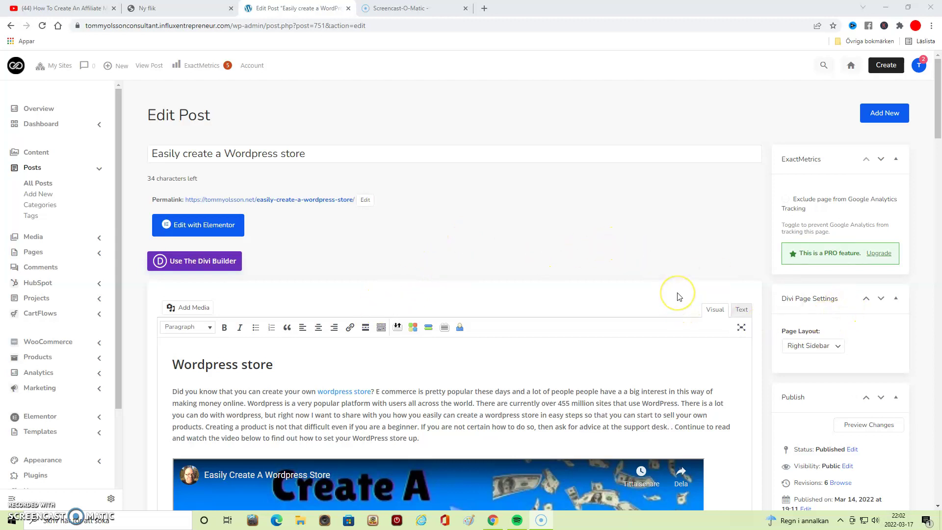
- Examine the post's text, embedded video and images, along with its publish settings, format, categories, featured image and tags
scroll(679, 296, "down", 3)
scroll(679, 296, "down", 6)
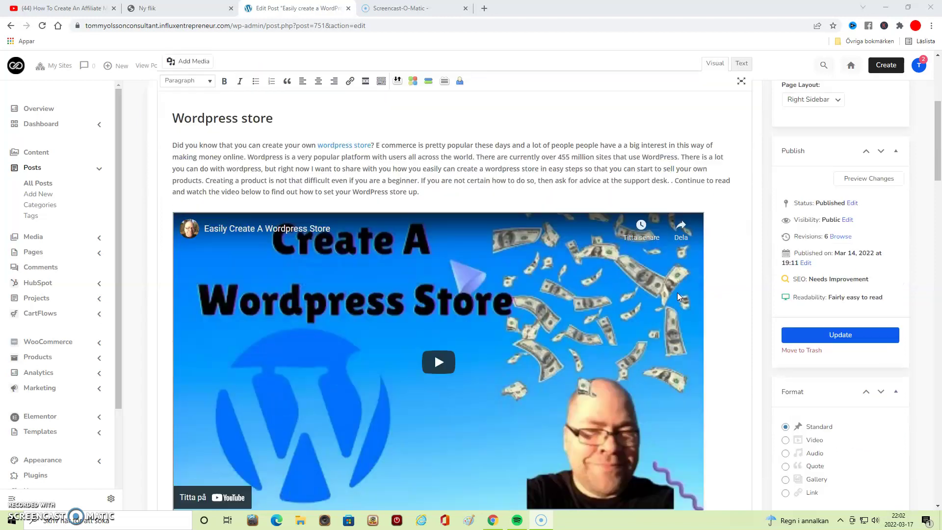
scroll(678, 296, "up", 9)
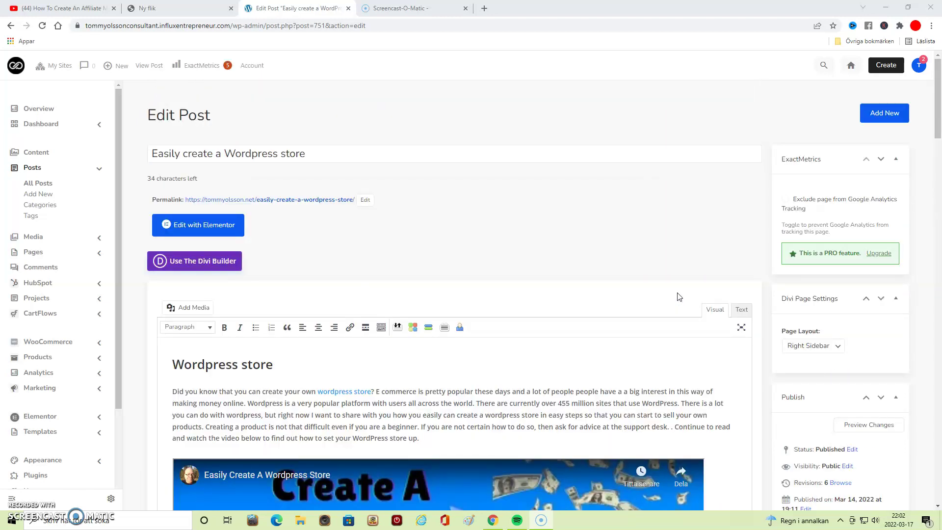
scroll(885, 342, "down", 5)
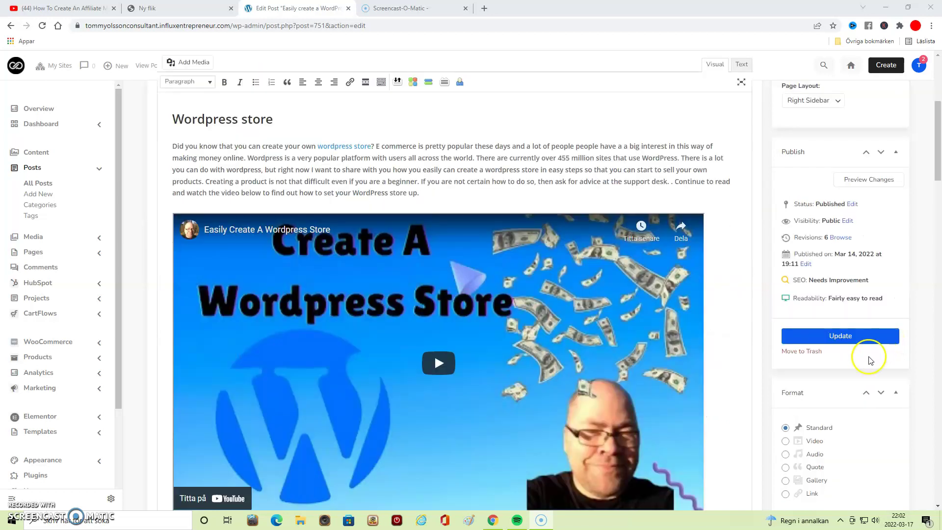
scroll(870, 361, "down", 5)
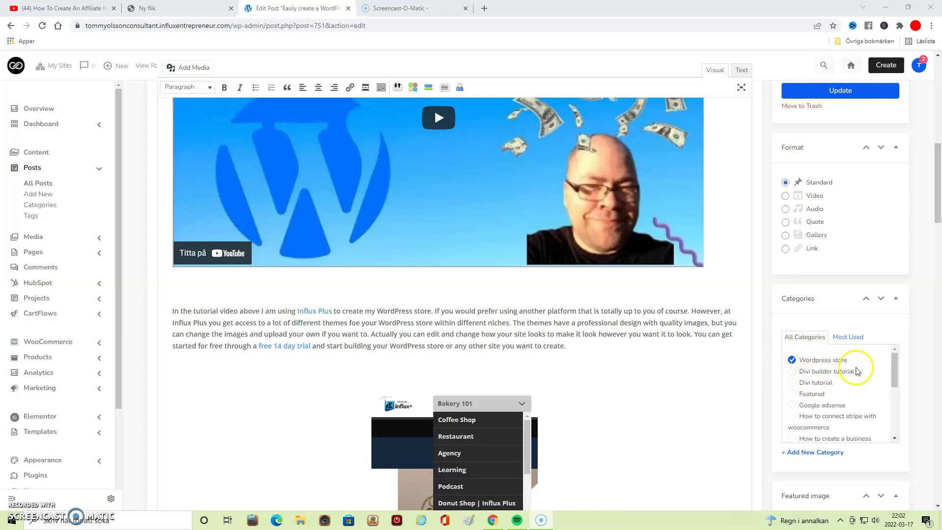
scroll(843, 372, "down", 4)
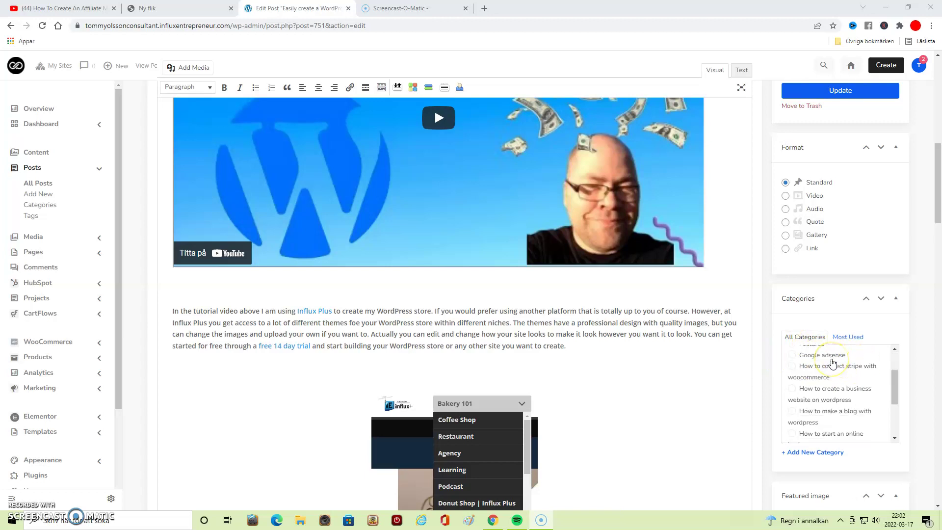
scroll(922, 402, "down", 5)
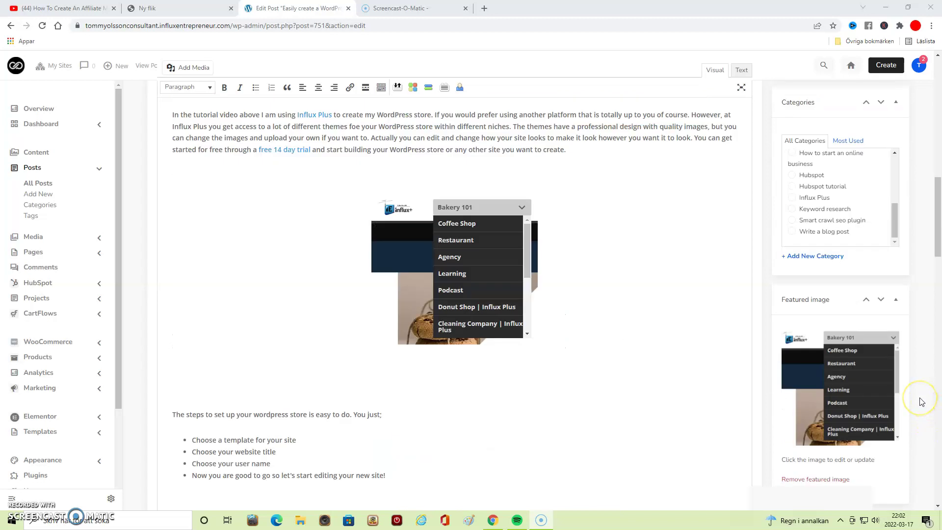
scroll(921, 401, "down", 3)
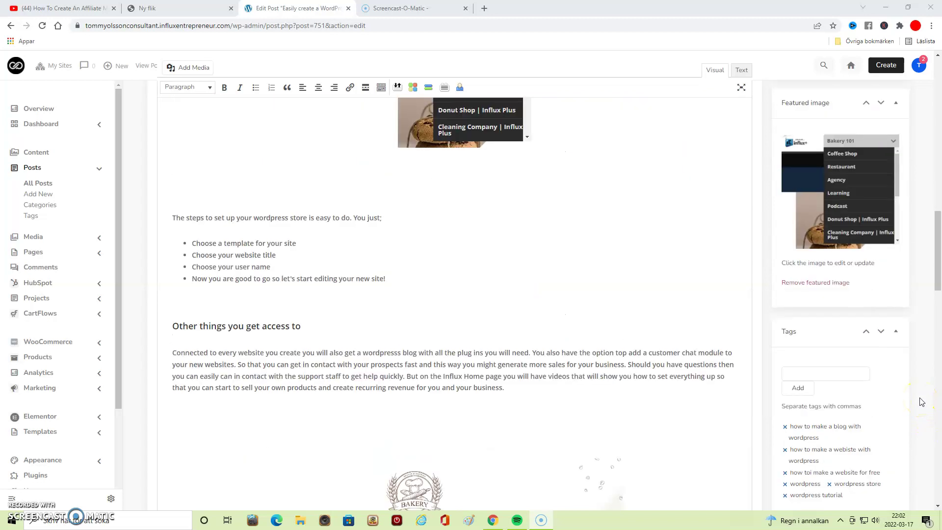
scroll(920, 398, "down", 3)
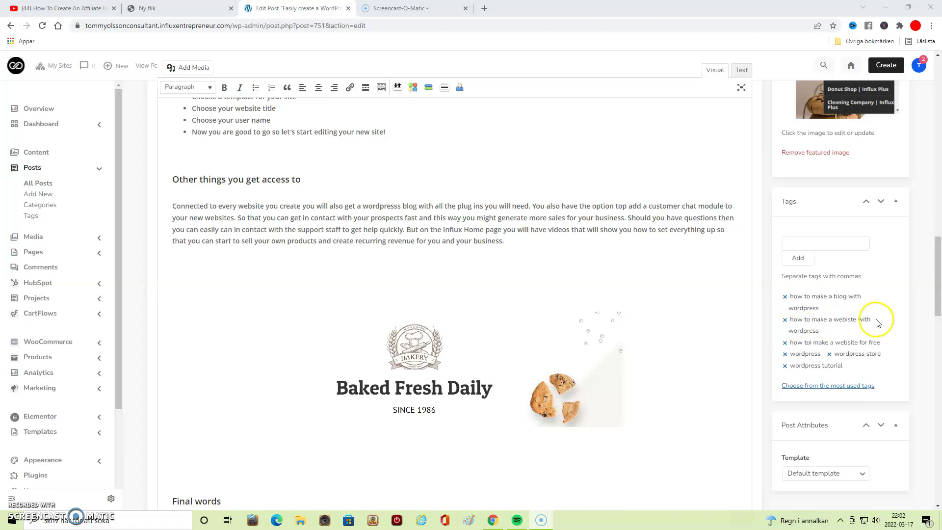
scroll(835, 314, "down", 3)
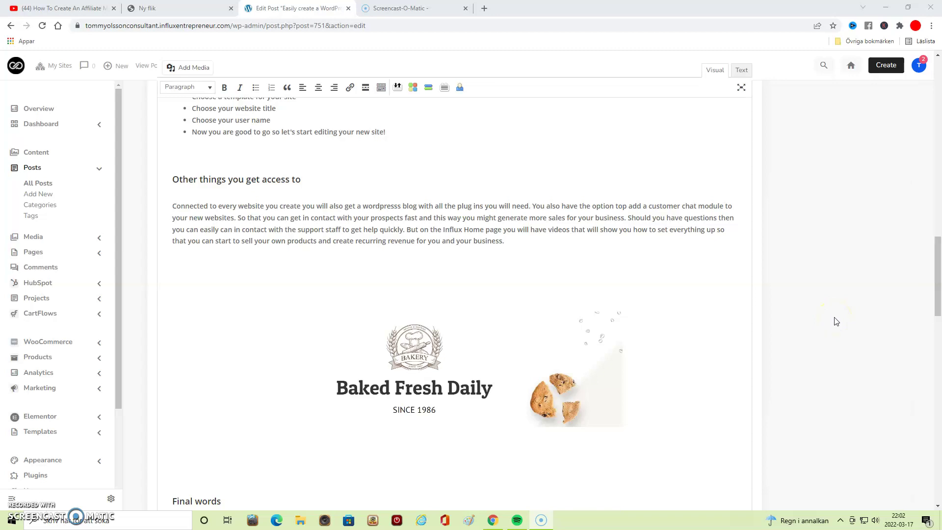
scroll(836, 321, "up", 7)
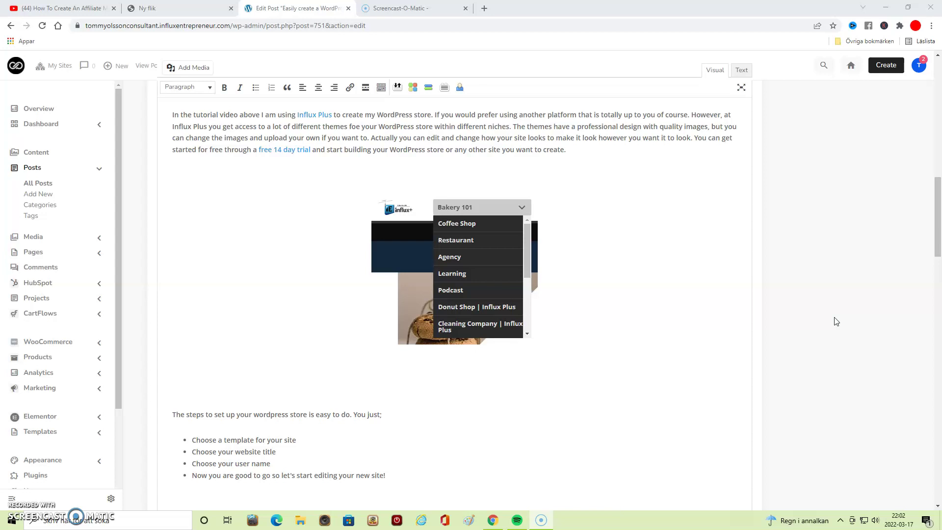
scroll(835, 322, "up", 10)
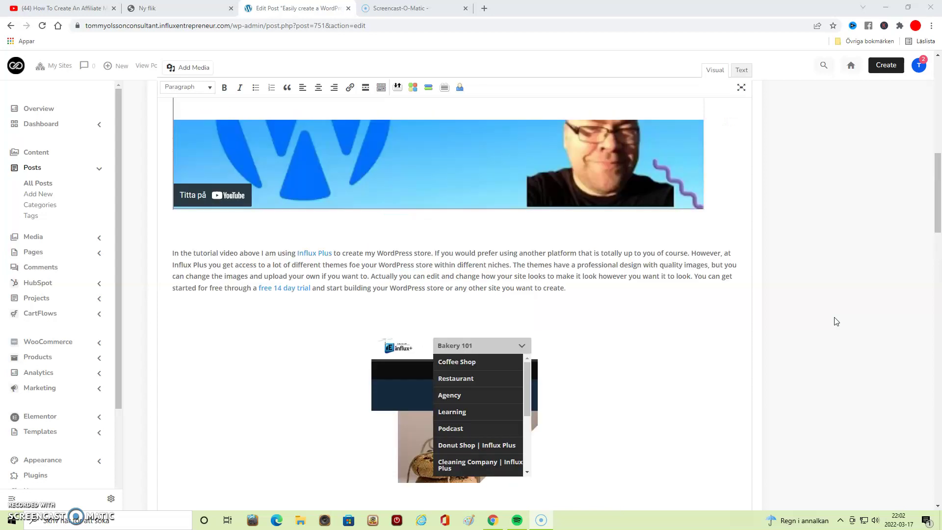
scroll(835, 321, "up", 3)
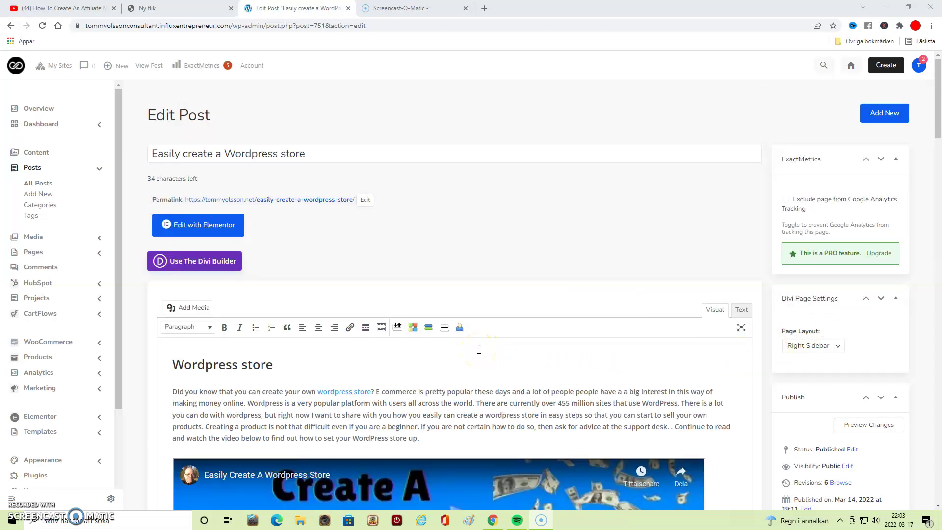
scroll(478, 349, "down", 10)
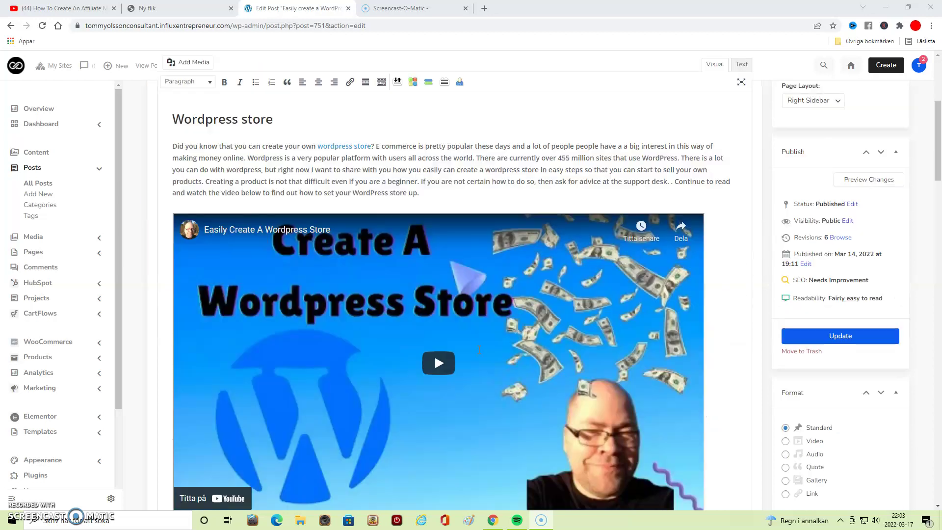
- Examine the WordPress store post's text, embedded video, links, template image and the section on other things you get access to
scroll(478, 349, "down", 8)
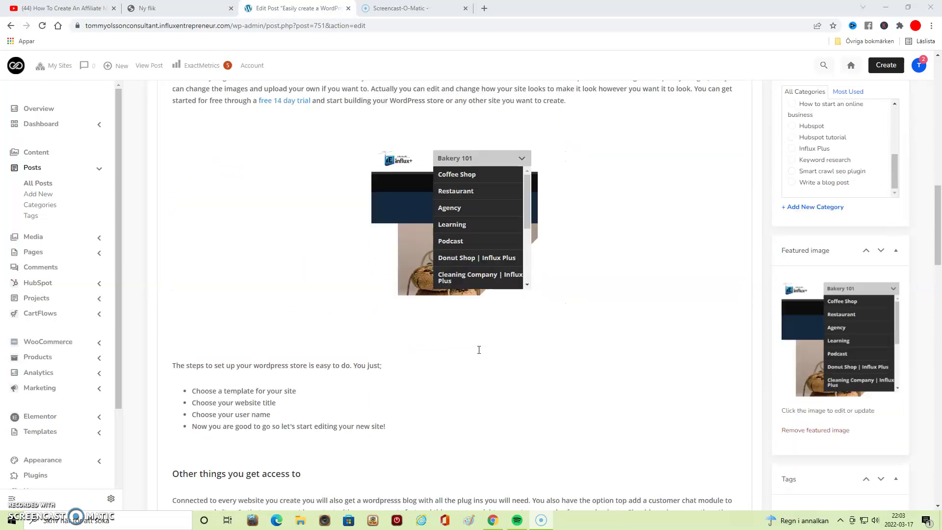
scroll(479, 349, "up", 15)
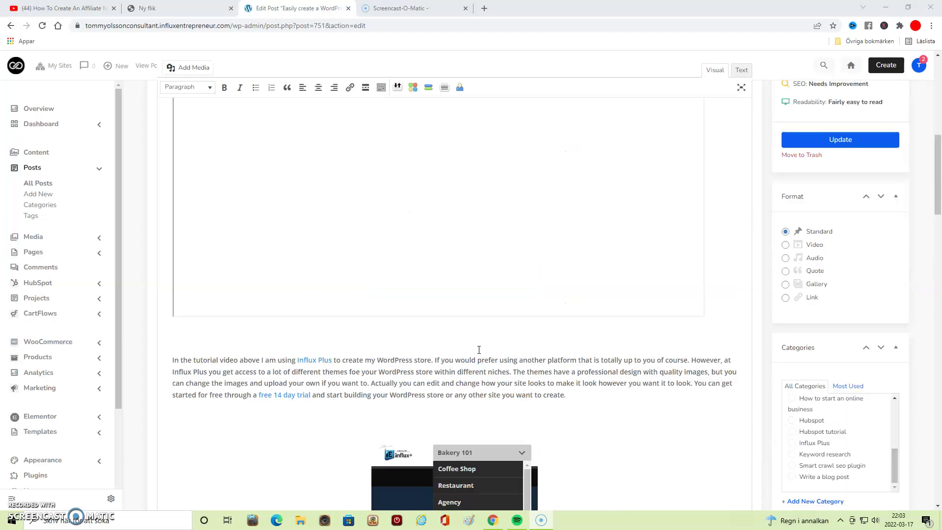
scroll(478, 350, "up", 5)
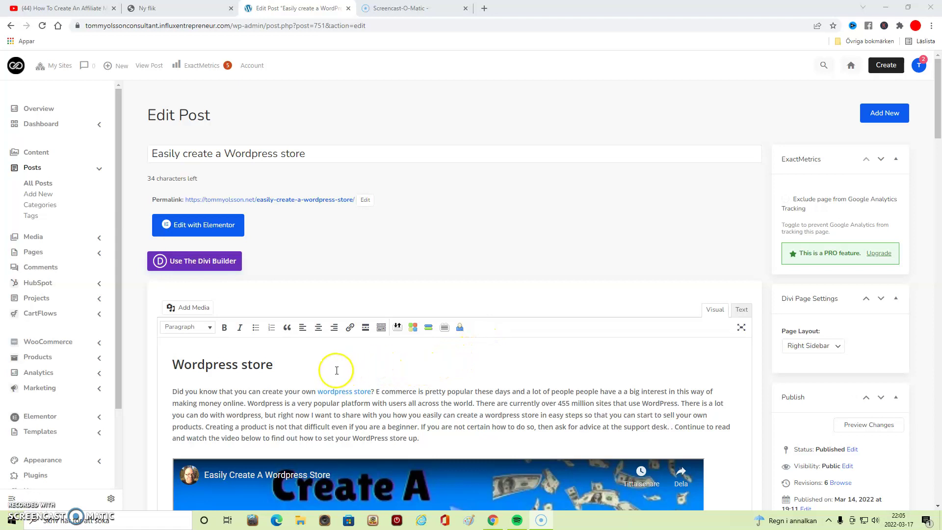
scroll(315, 367, "down", 2)
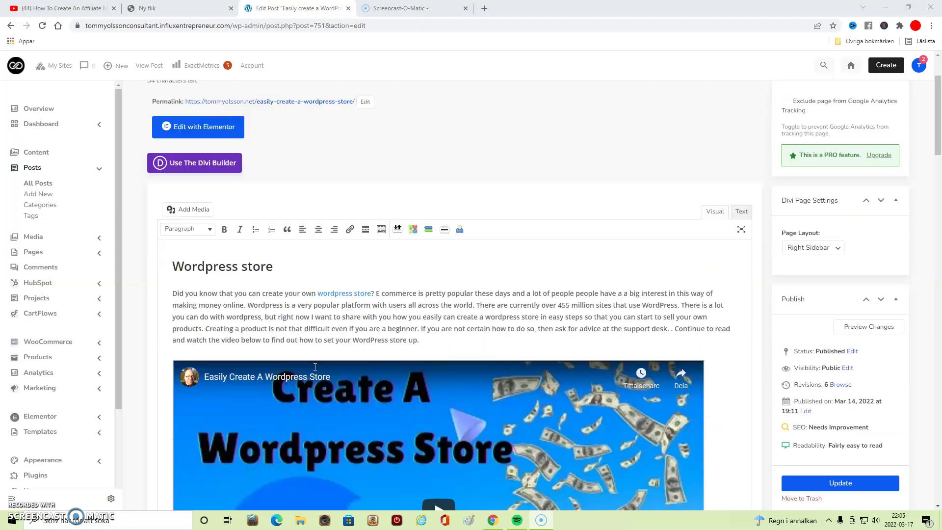
scroll(315, 366, "down", 1)
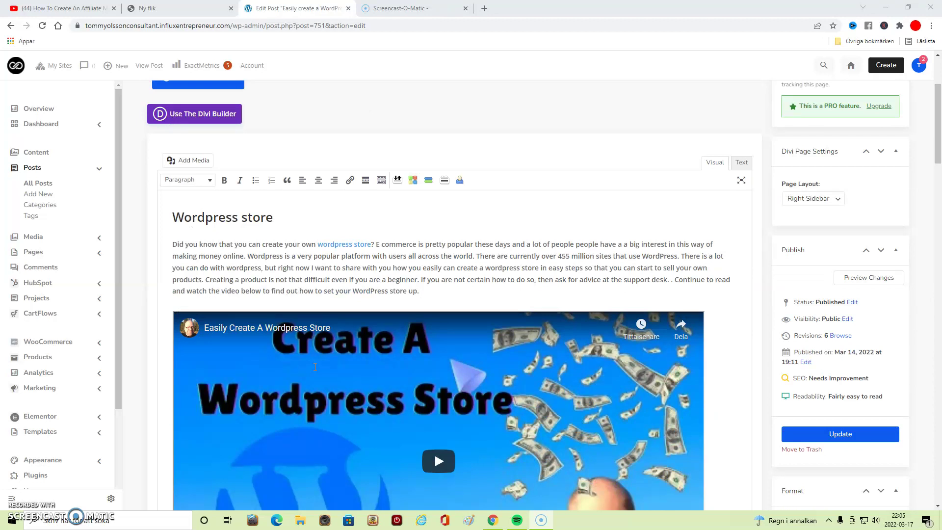
scroll(315, 367, "down", 8)
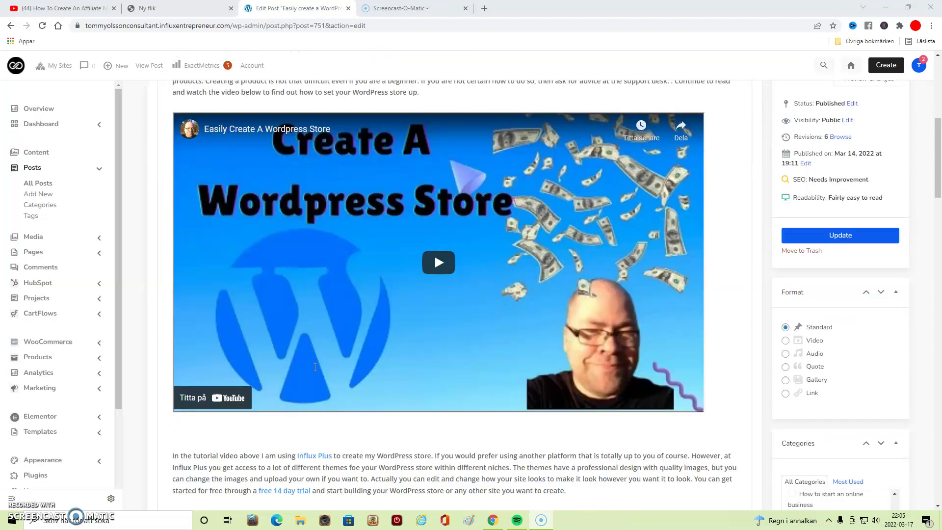
scroll(314, 366, "down", 1)
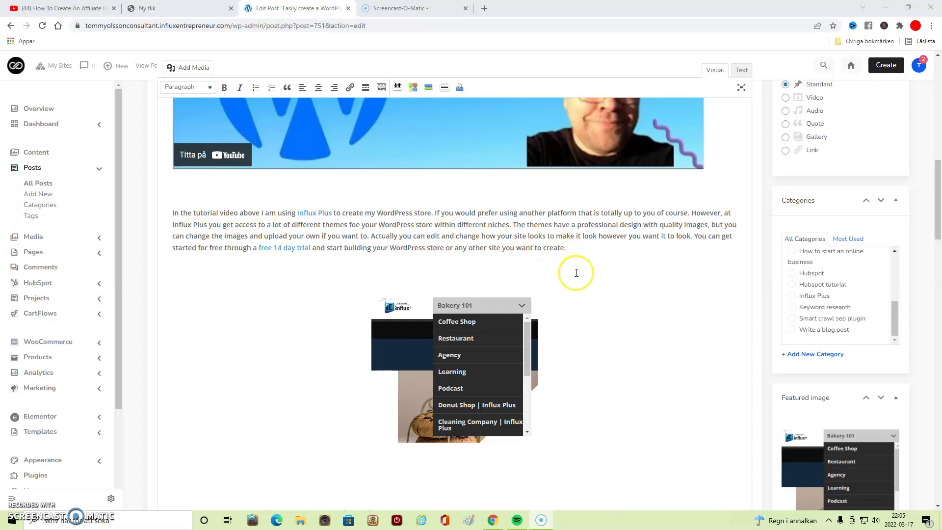
scroll(576, 273, "down", 5)
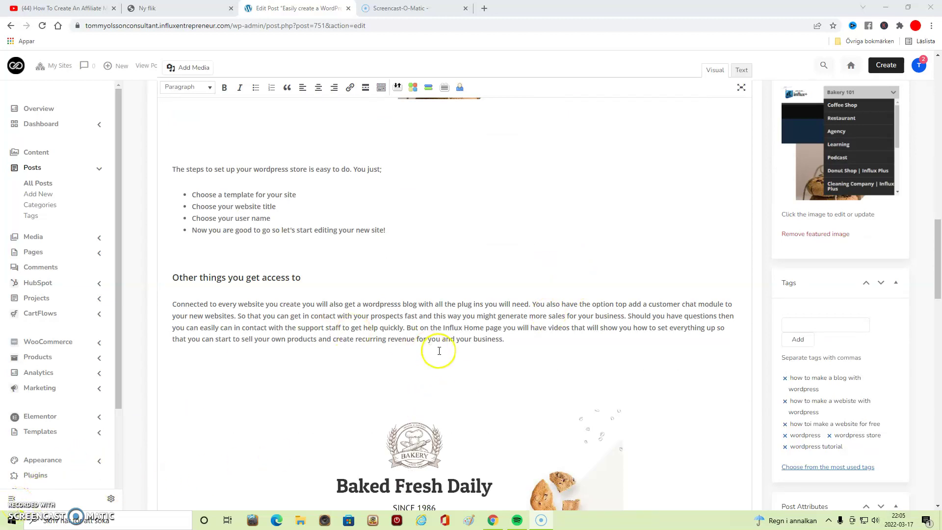
scroll(438, 351, "up", 5)
scroll(439, 351, "up", 2)
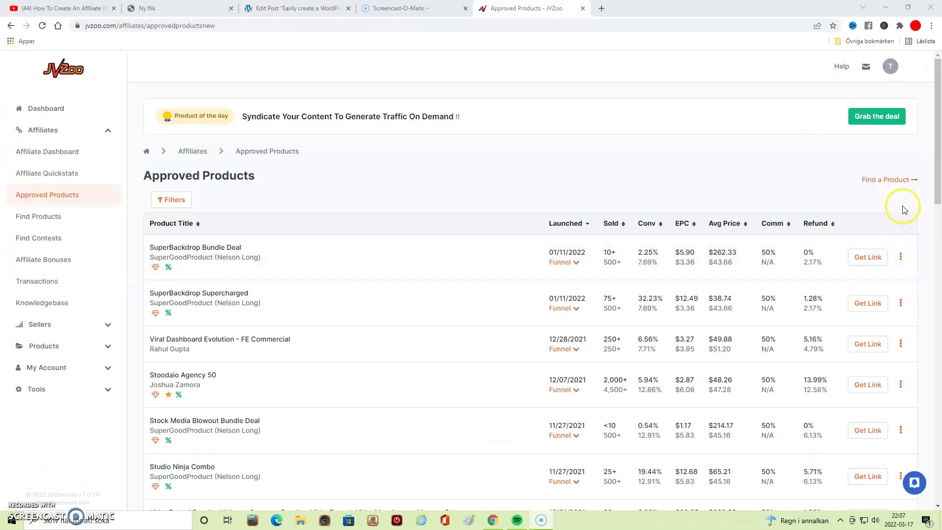
- Copy the affiliate link for SuperBackdrop Bundle Deal from JVZoo's approved products and return to the WordPress post editor
left_click(869, 258)
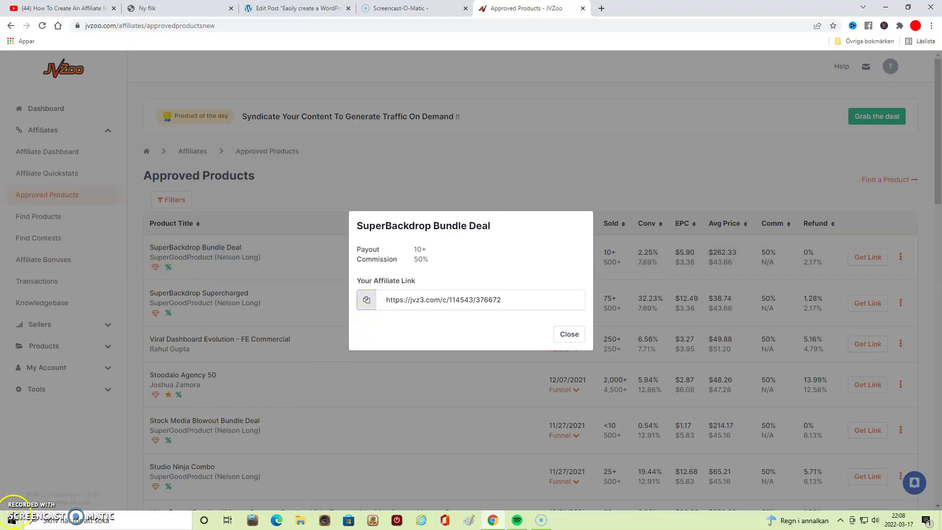
left_click(564, 337)
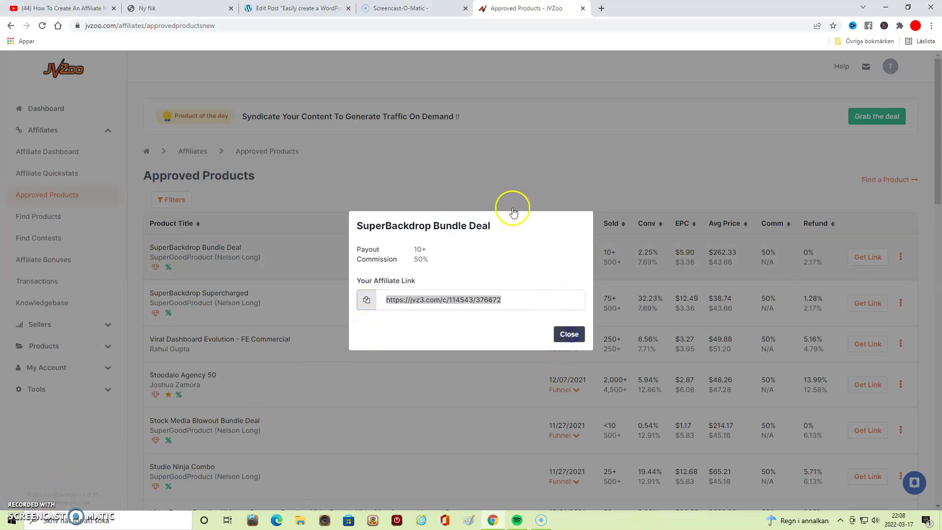
left_click(284, 9)
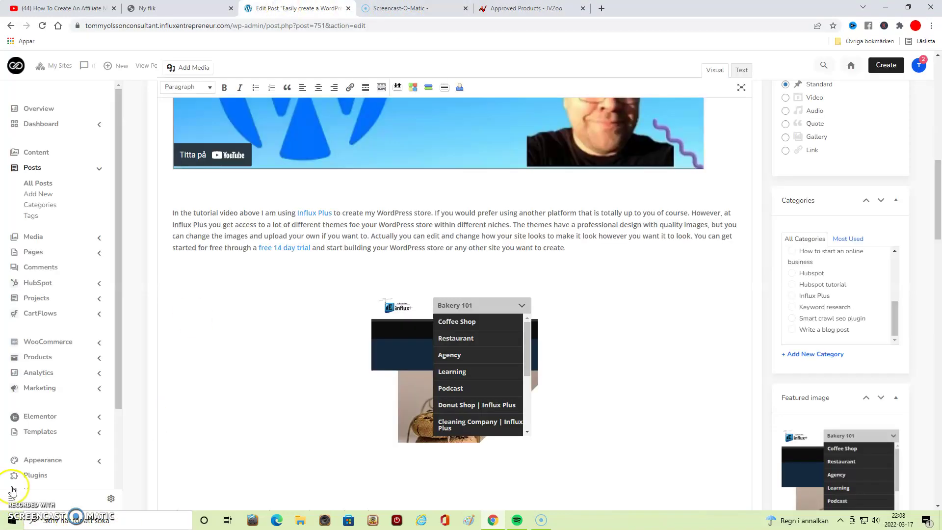
- Link the words "the video below" in the post's first paragraph to the copied JVZoo affiliate link
scroll(292, 314, "up", 1)
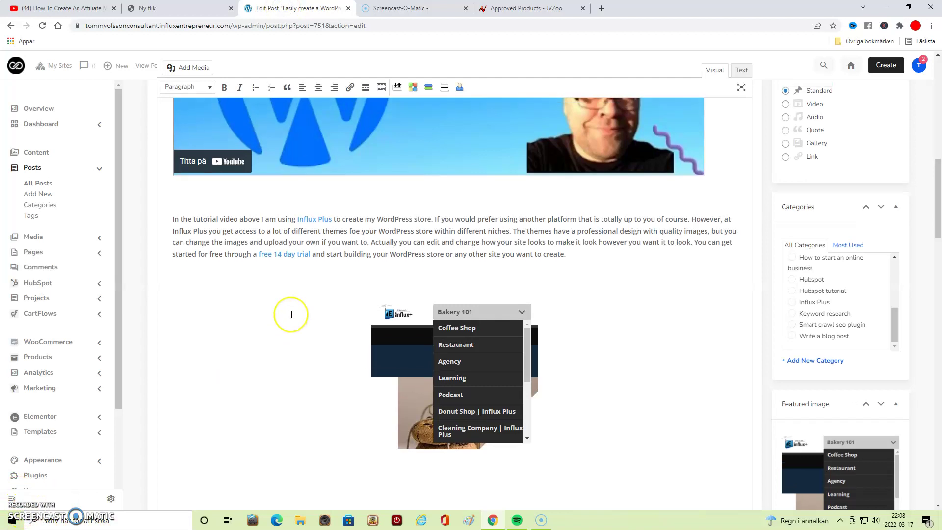
scroll(292, 315, "up", 7)
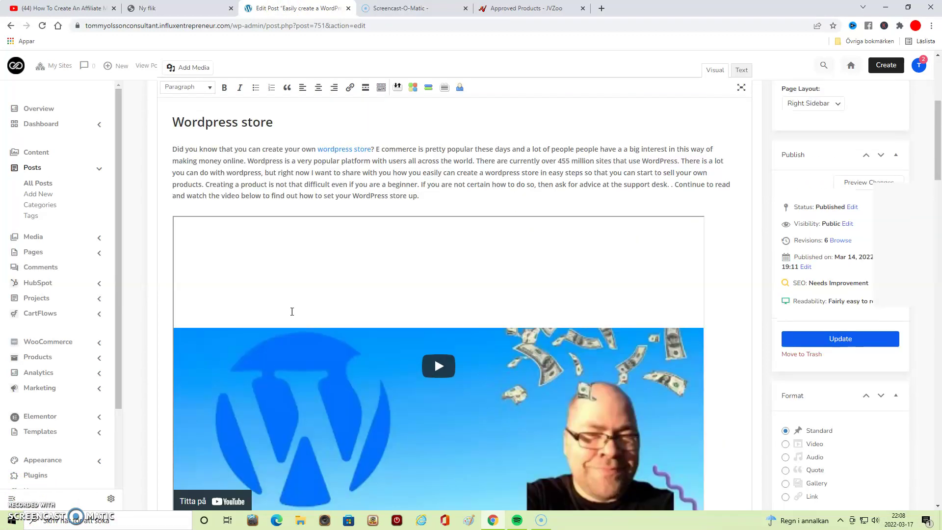
scroll(292, 312, "up", 3)
scroll(292, 311, "up", 1)
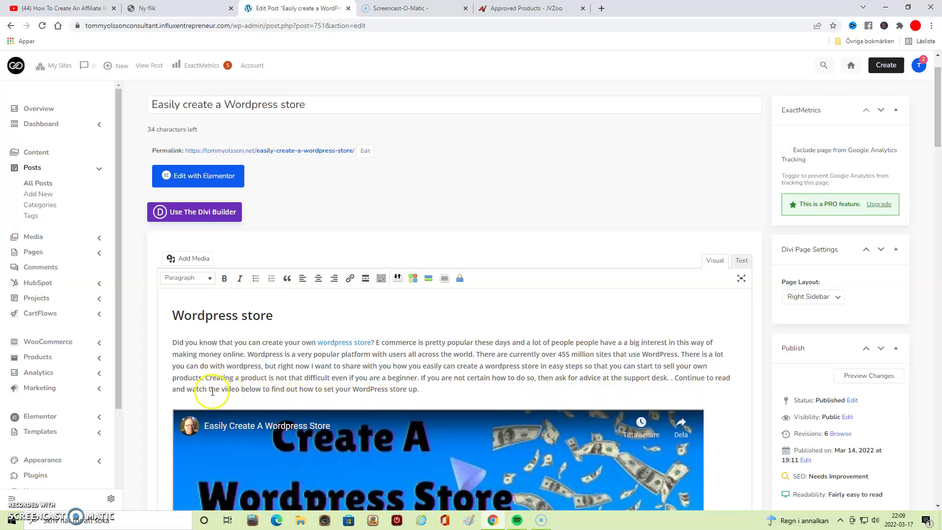
left_click_drag(242, 385, 256, 386)
left_click_drag(261, 386, 262, 388)
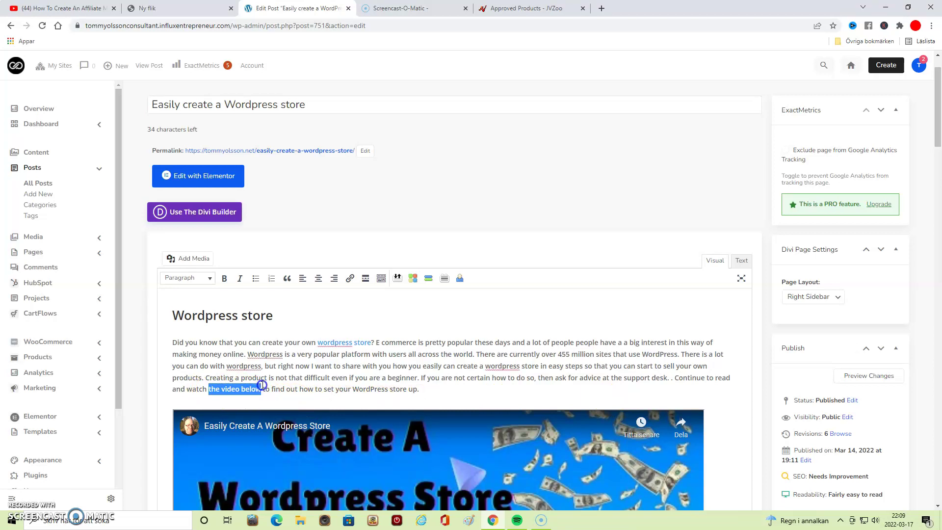
left_click(350, 279)
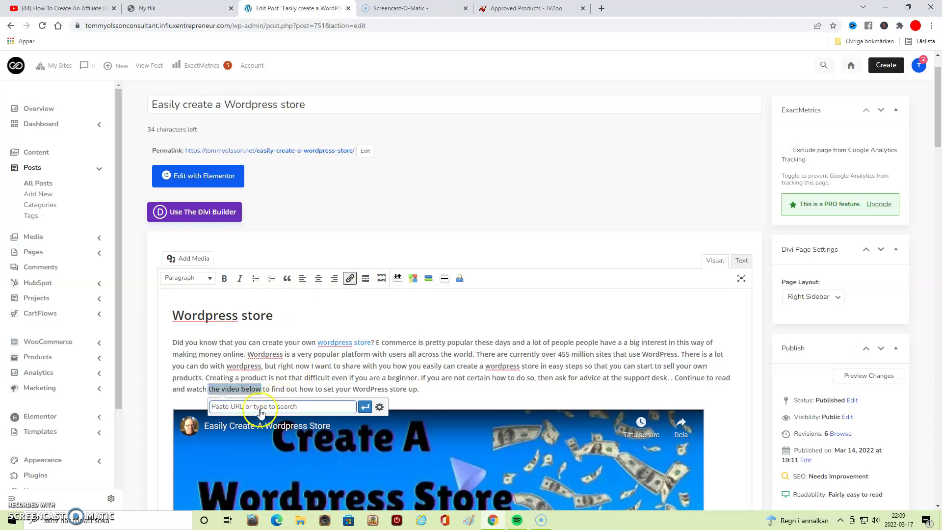
left_click(229, 406)
right_click(229, 406)
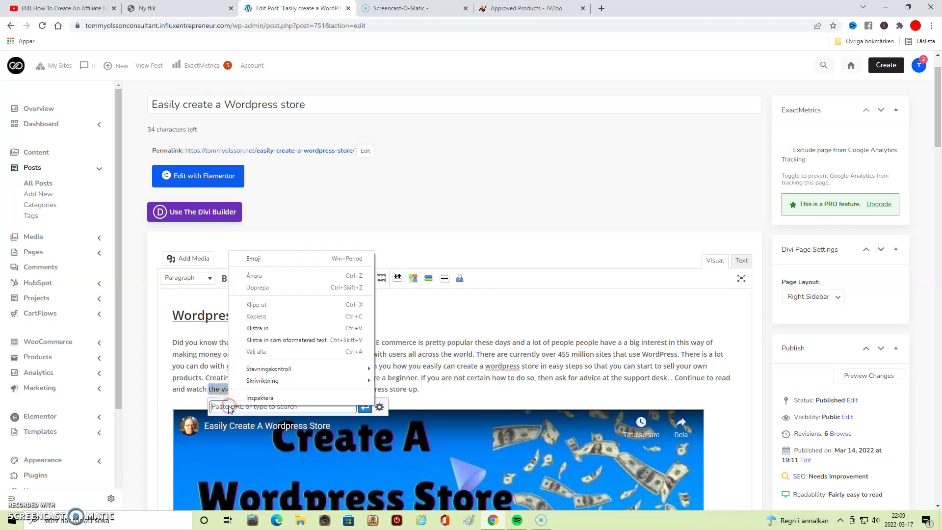
left_click(257, 328)
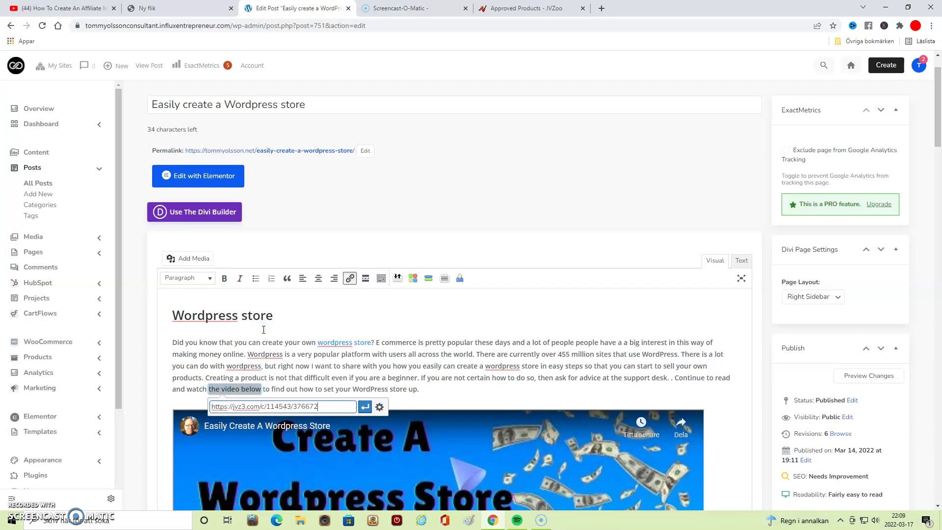
left_click(363, 407)
left_click(364, 406)
left_click(450, 394)
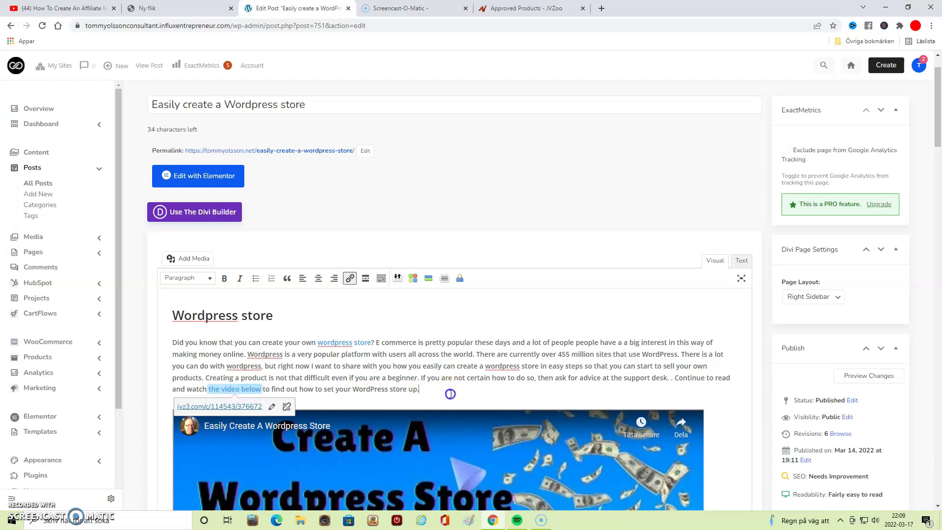
left_click(674, 398)
- Review the post's opening paragraph, embedded video, Influx Plus paragraph and template image
scroll(674, 398, "down", 2)
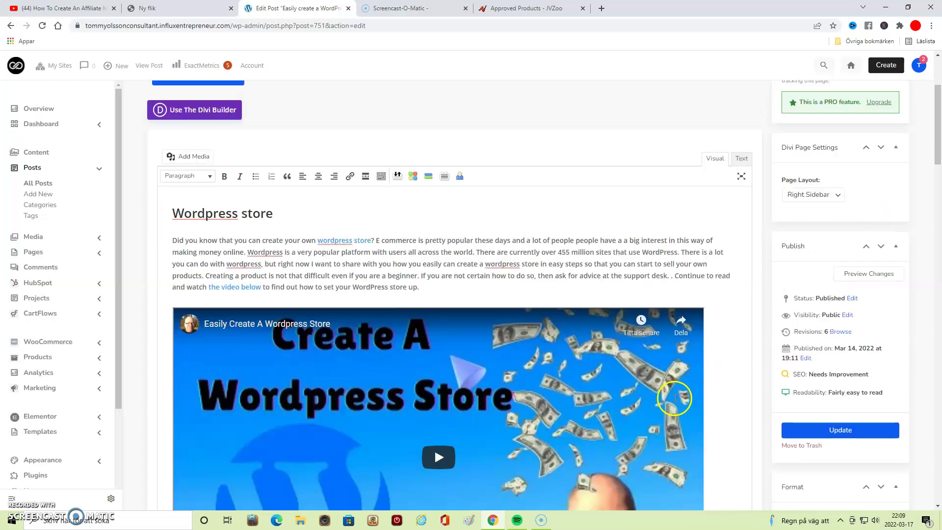
scroll(674, 398, "down", 2)
scroll(681, 407, "down", 4)
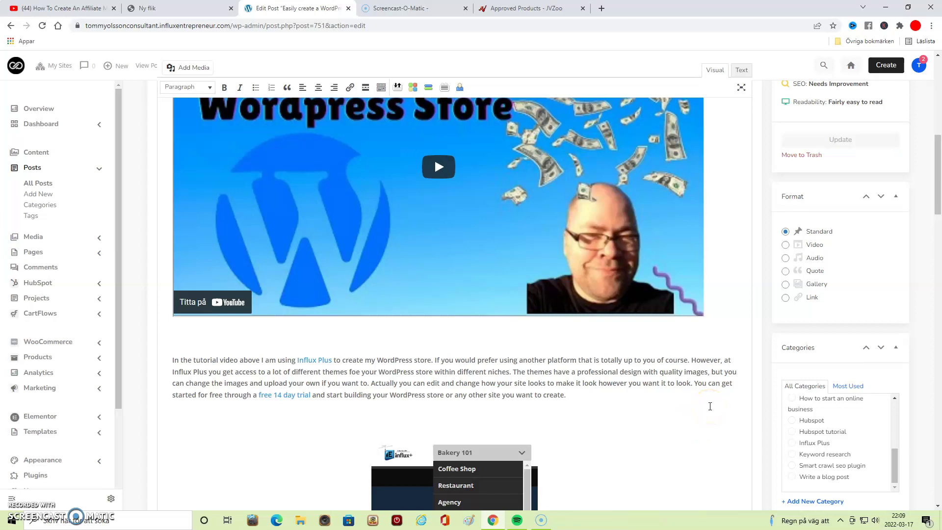
scroll(709, 406, "down", 4)
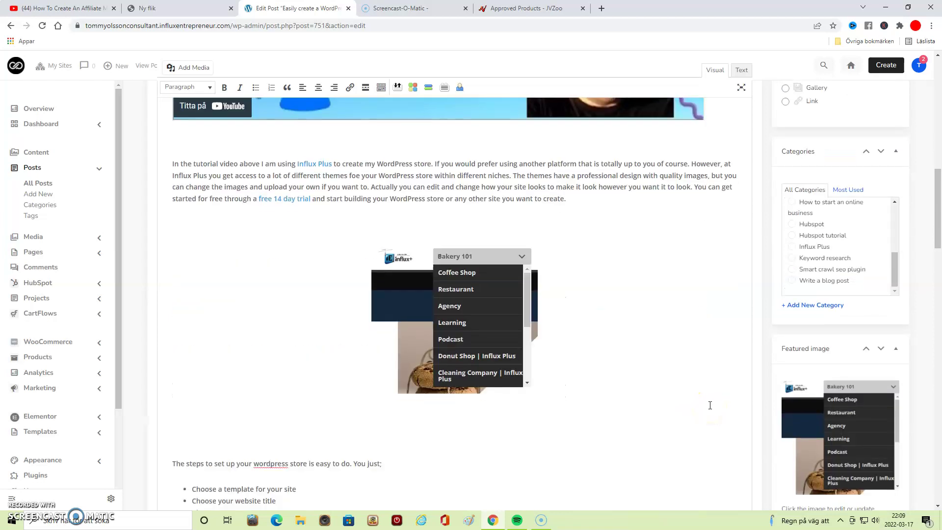
scroll(710, 405, "up", 8)
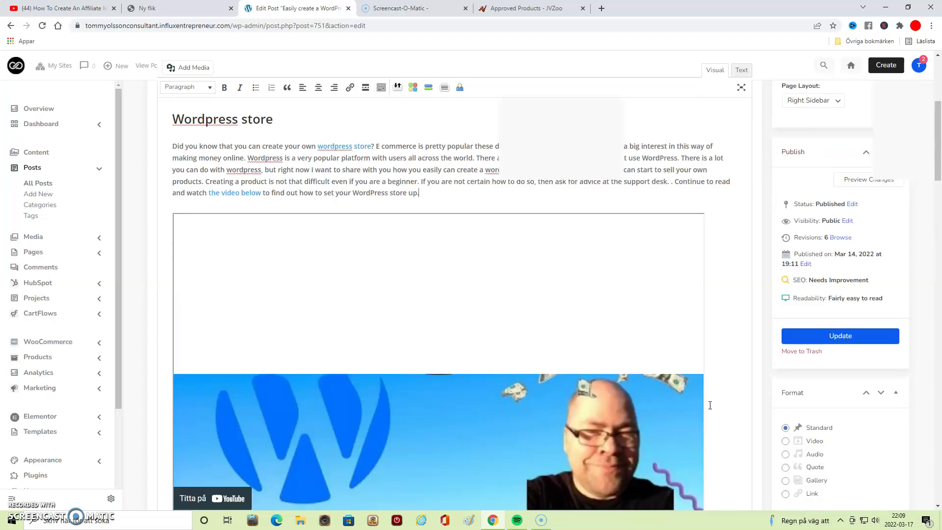
scroll(710, 405, "up", 3)
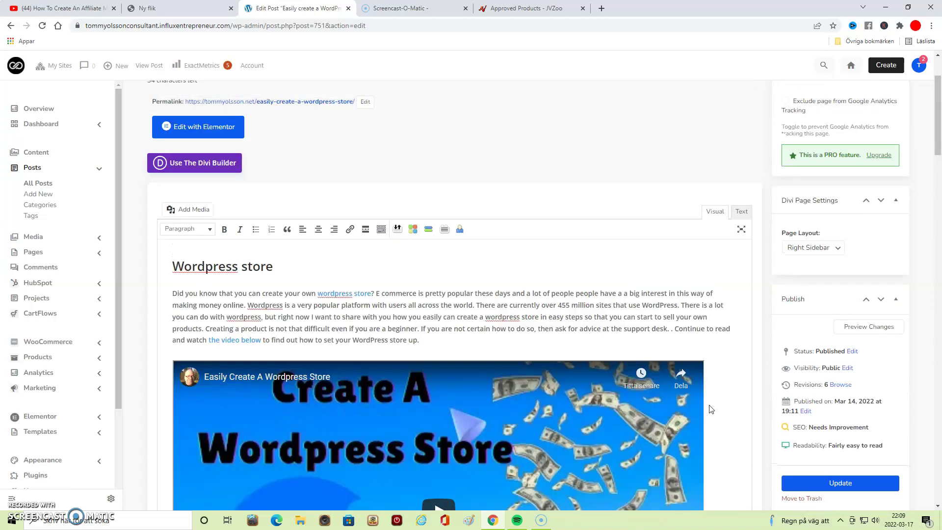
left_click(707, 407)
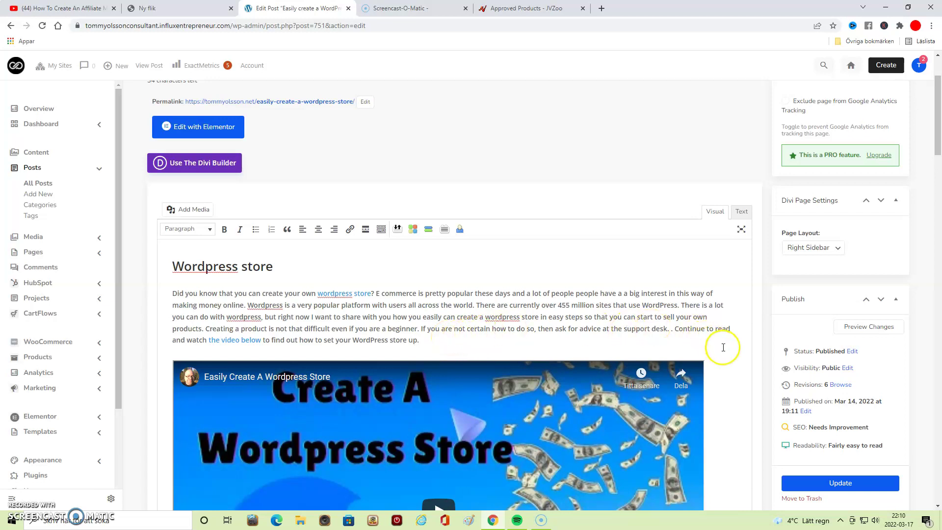
- Look over the post's content once more and update the published post with the added affiliate link
scroll(723, 347, "down", 8)
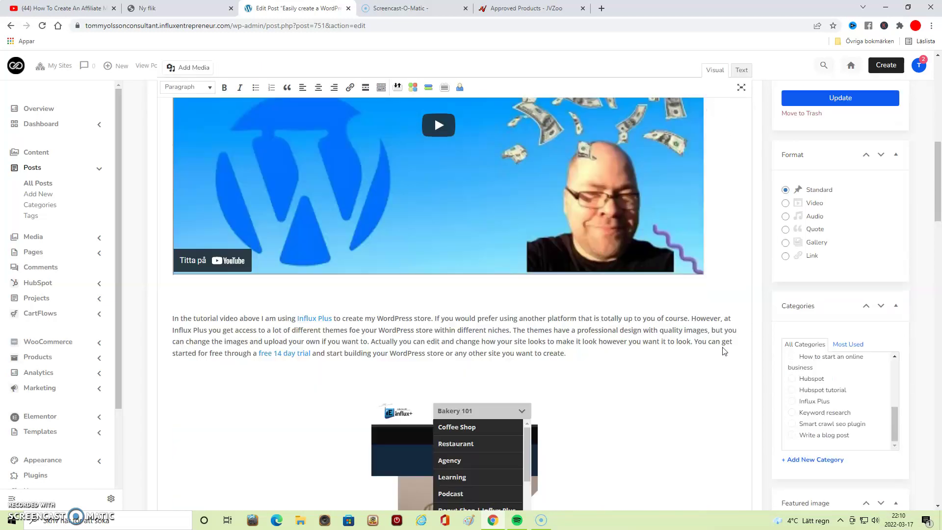
scroll(723, 350, "down", 4)
scroll(723, 351, "up", 10)
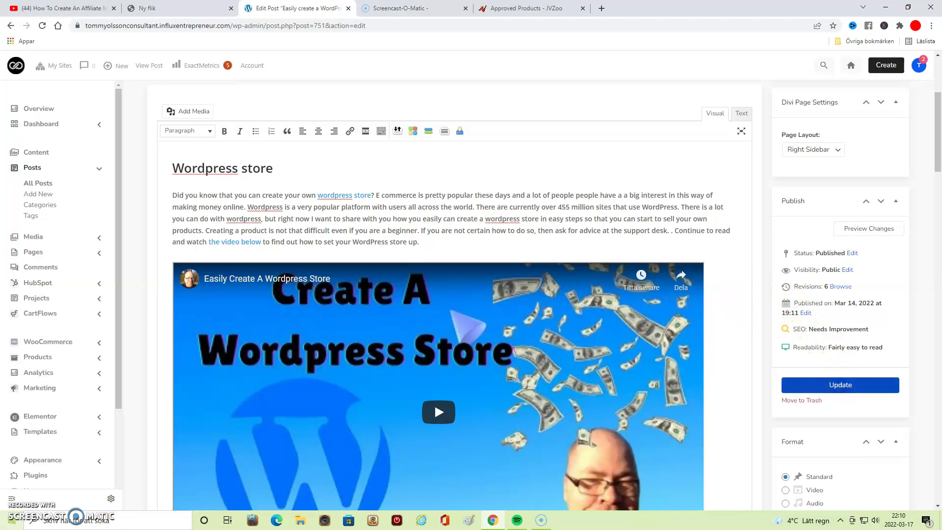
left_click(840, 385)
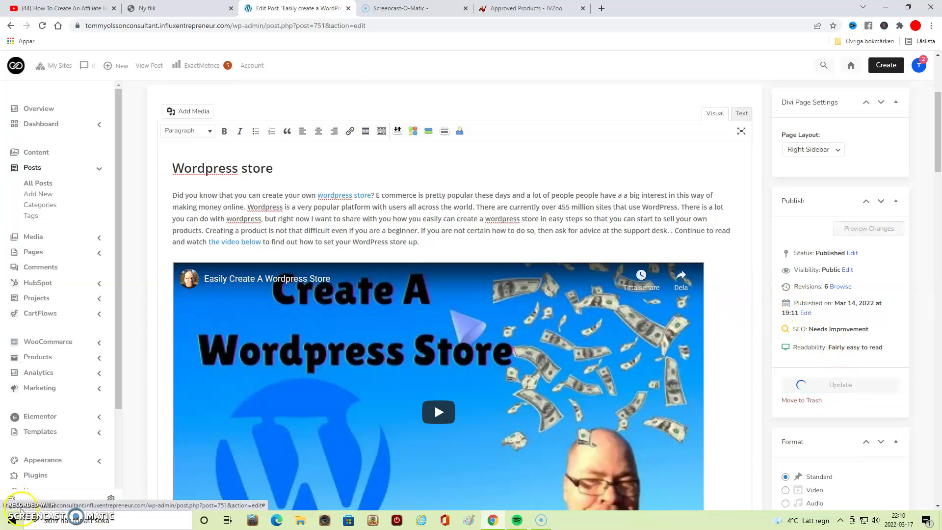